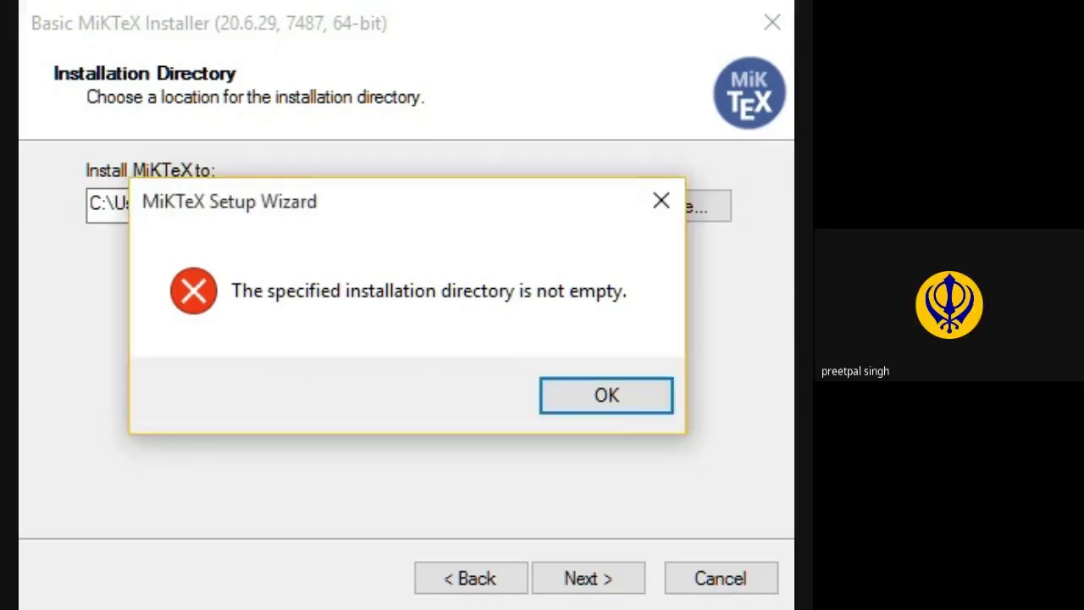
# - Dismiss the error message about the installation directory in the MiKTeX installer
pyautogui.click(584, 396)
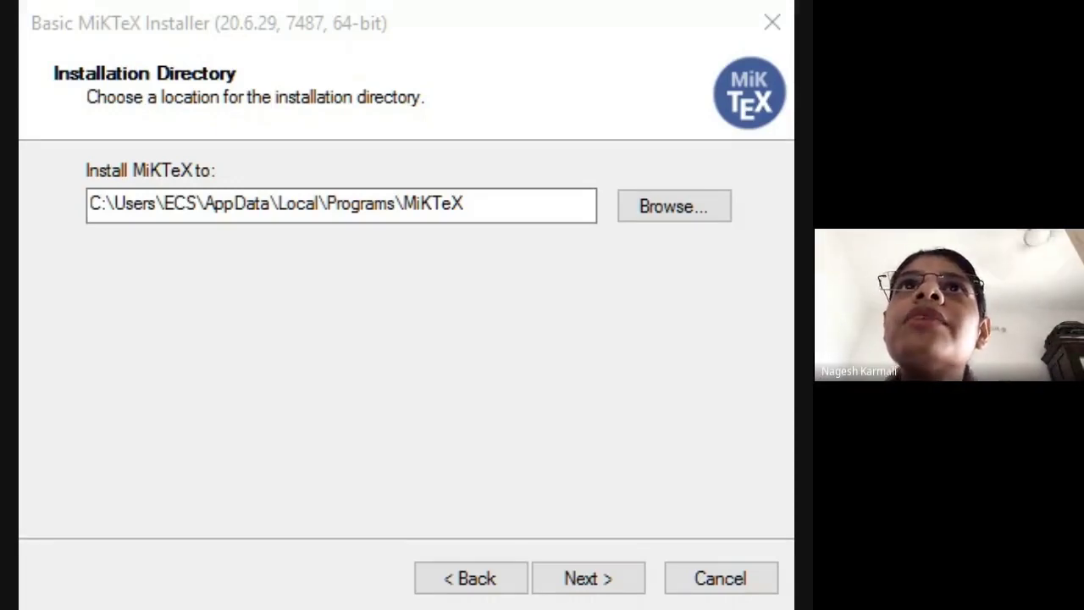
pyautogui.hotkey('alt', 'Tab')
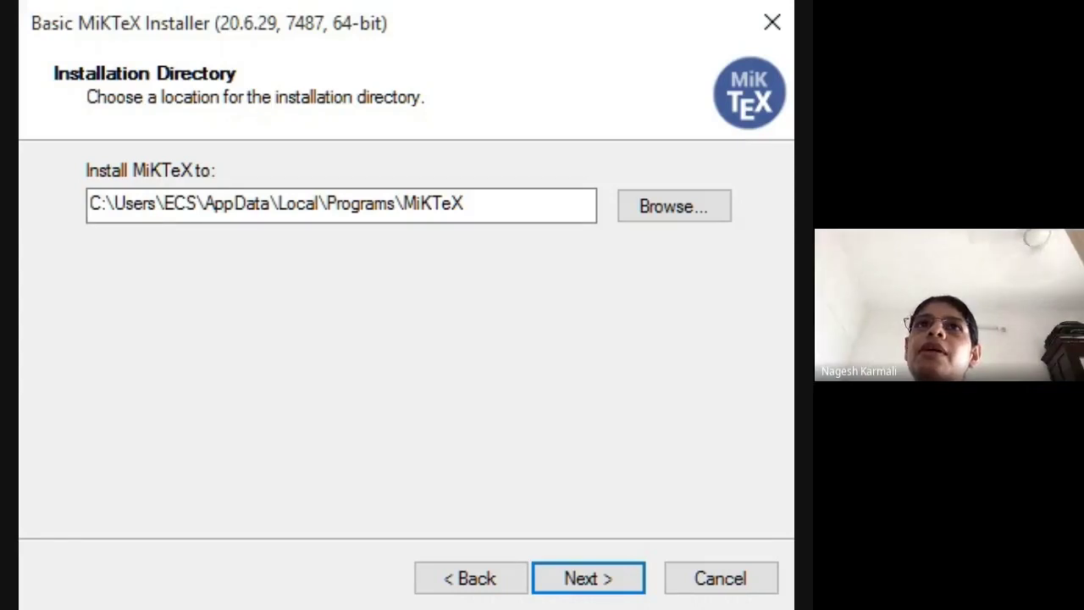
pyautogui.hotkey('alt', 'Tab')
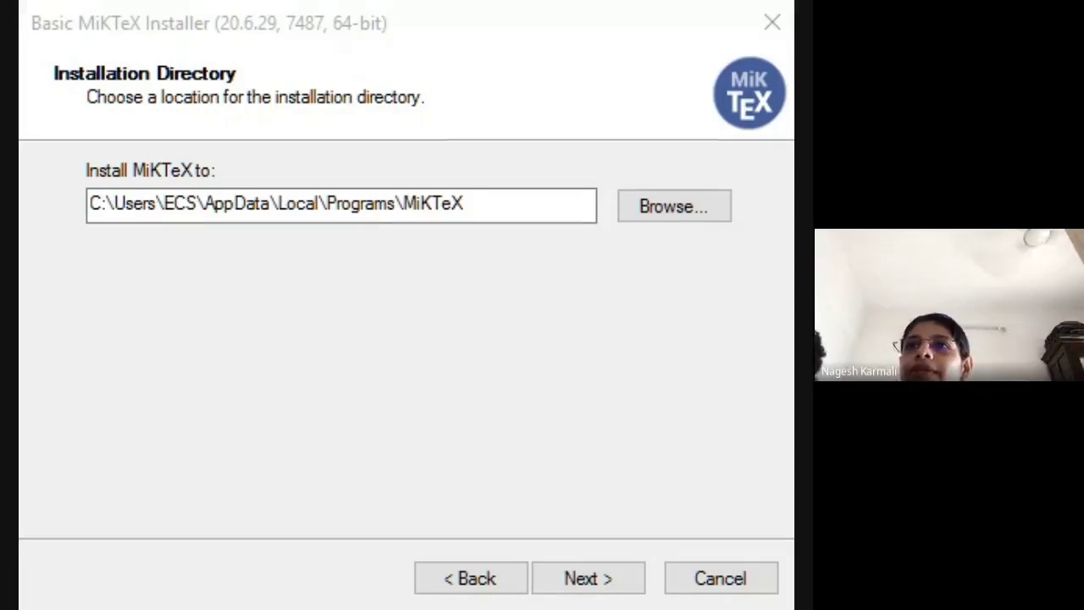
pyautogui.hotkey('alt', 'Tab')
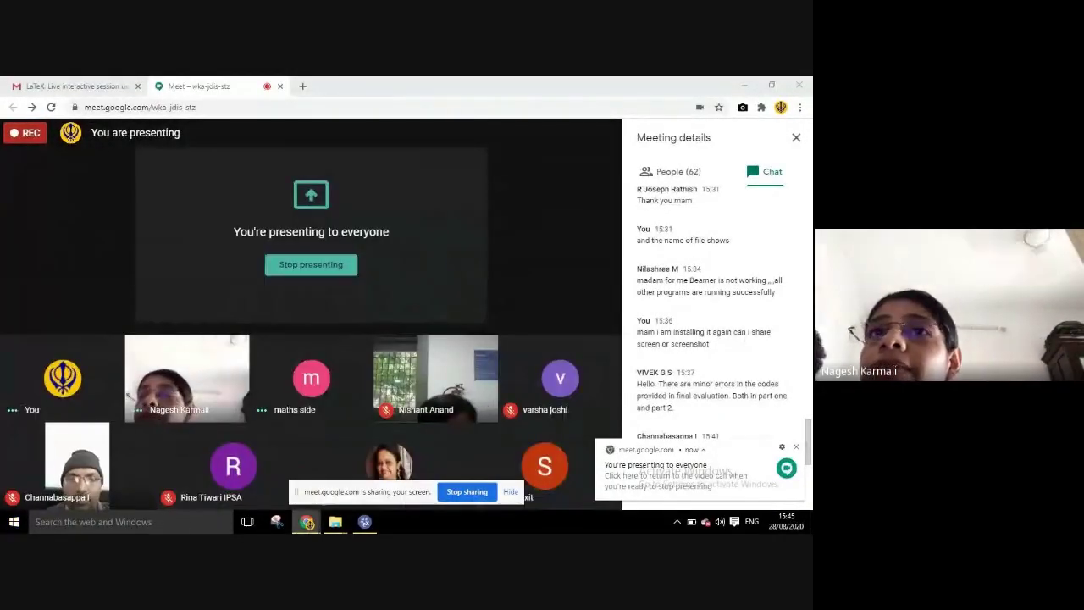
# - Switch to the ECS folder in File Explorer and bring the MiKTeX installer in front of it to compare the install path
pyautogui.moveTo(335, 520)
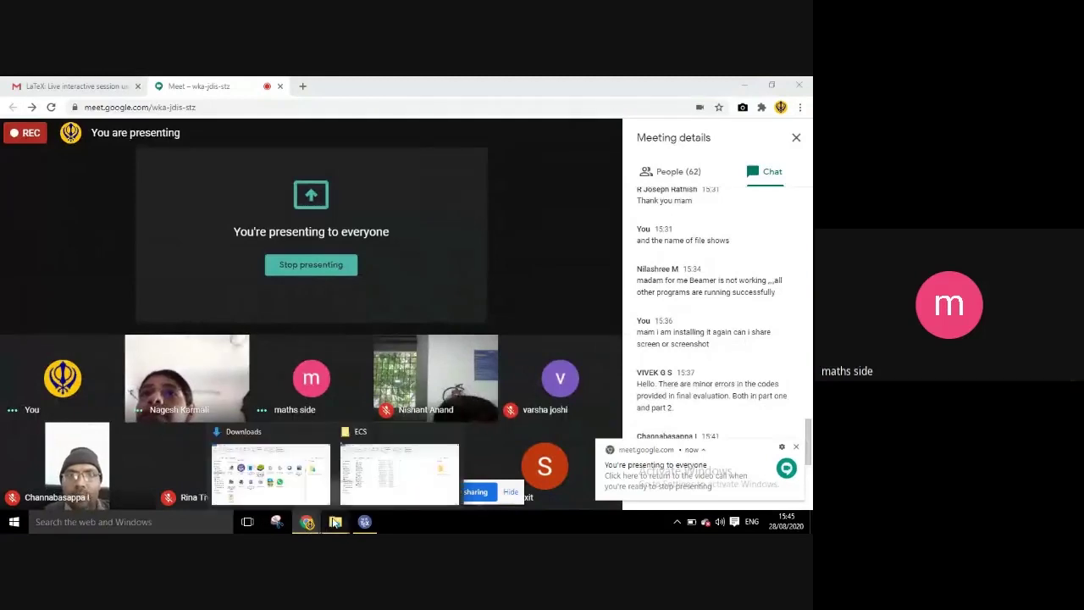
pyautogui.click(376, 496)
pyautogui.moveTo(362, 525)
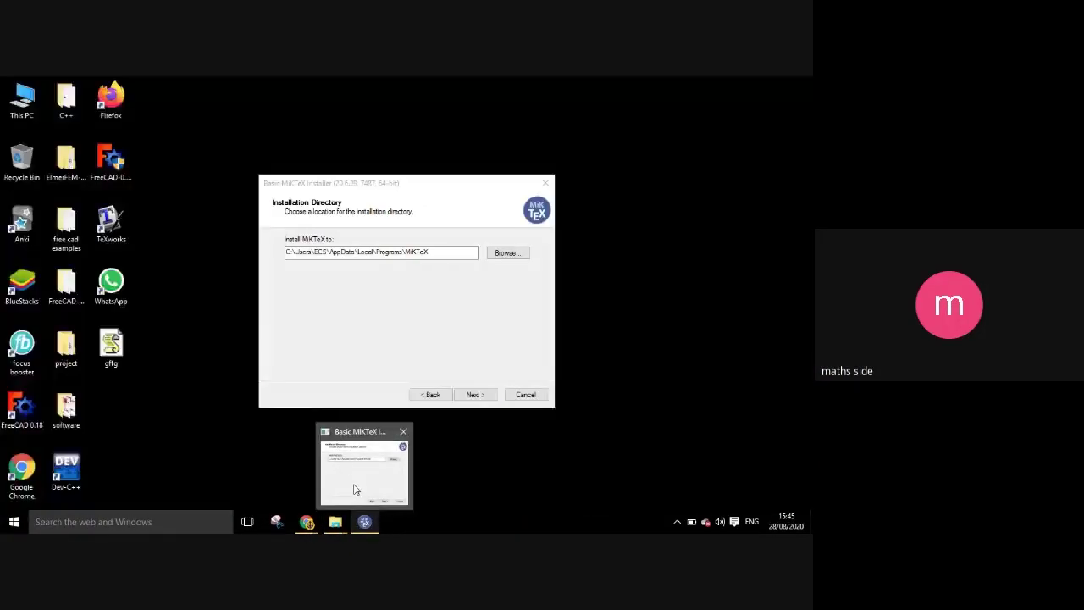
pyautogui.click(356, 488)
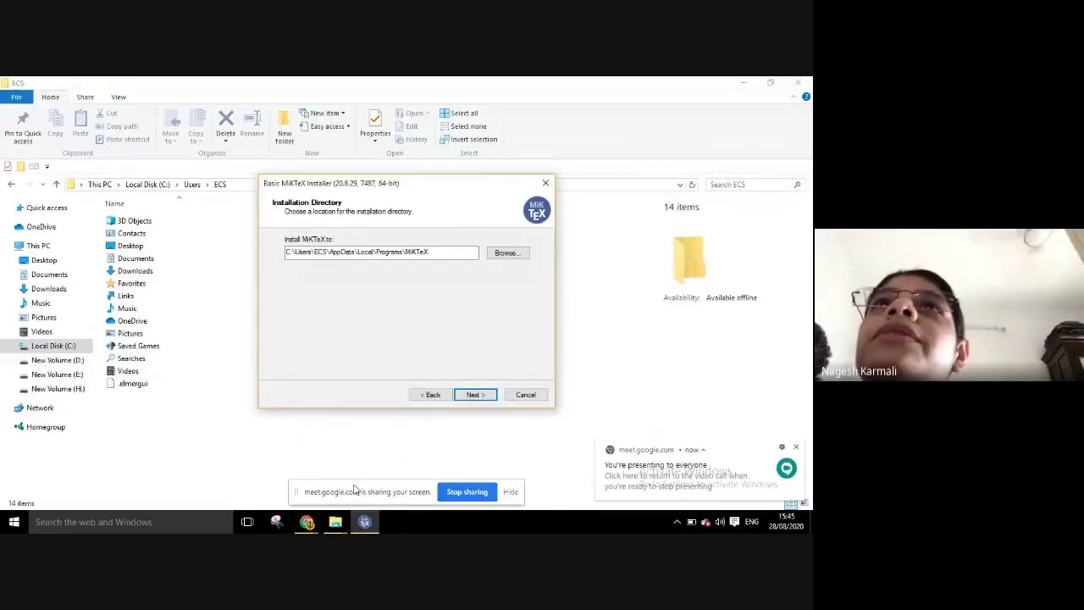
pyautogui.moveTo(355, 489); pyautogui.dragTo(338, 401)
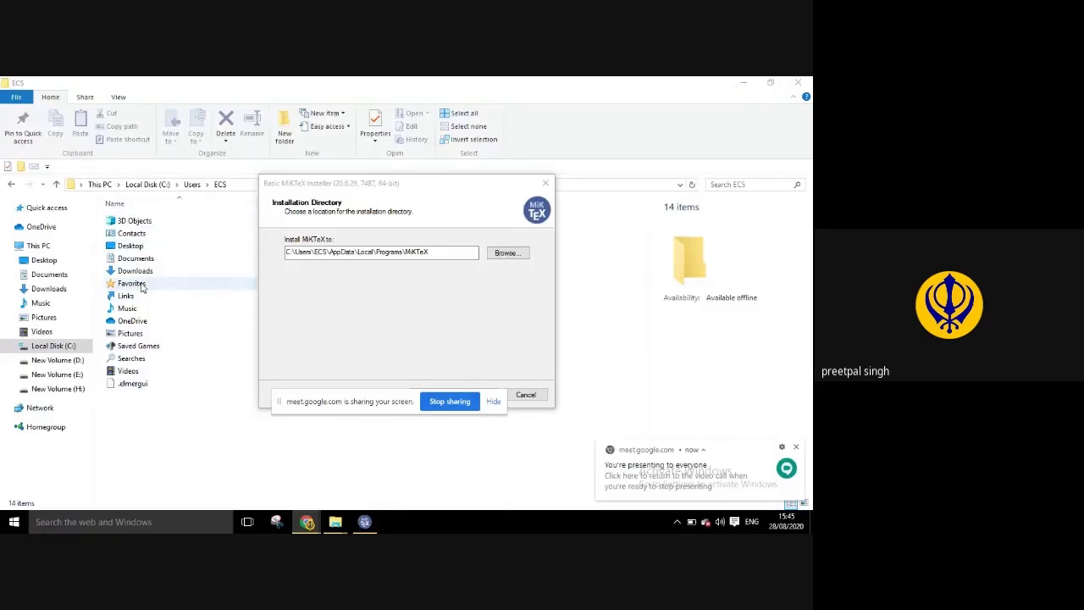
# - Go back from the ECS user folder to the root of Local Disk (C:), checking the installer's path on the way
pyautogui.click(11, 185)
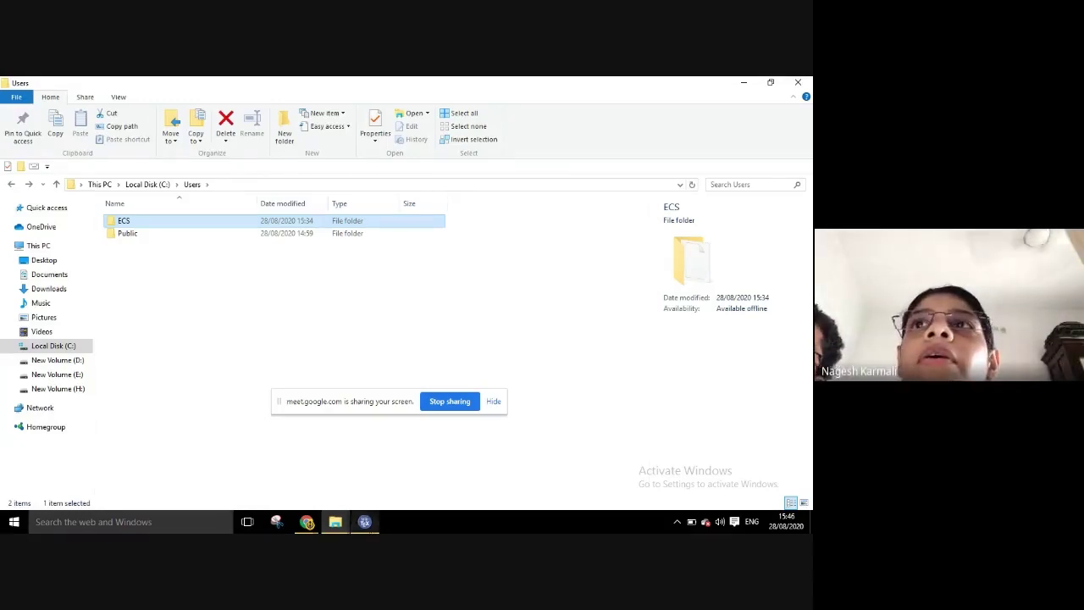
pyautogui.click(365, 523)
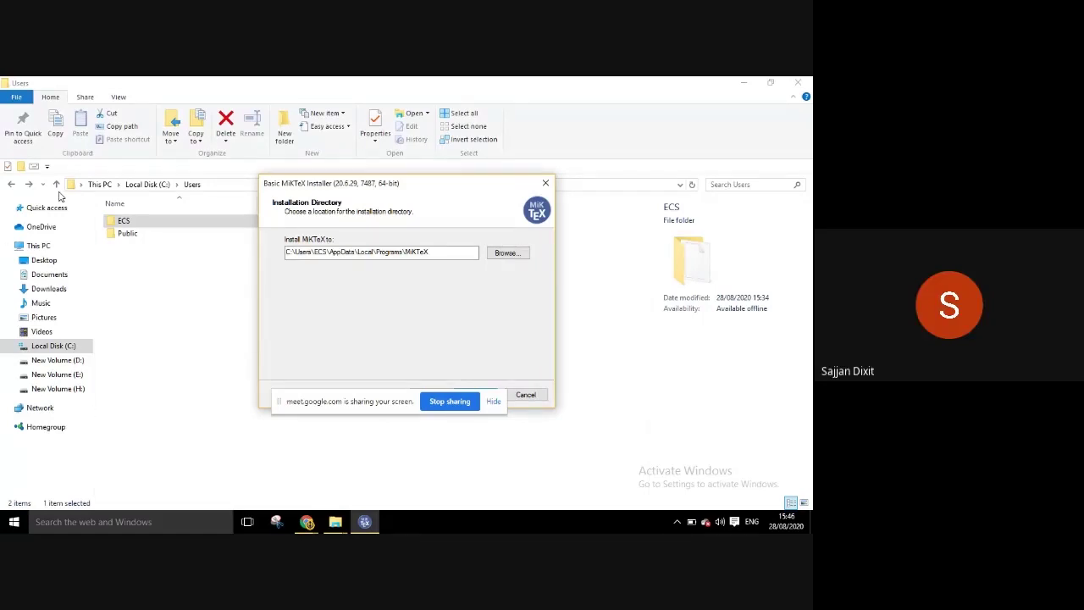
pyautogui.click(12, 184)
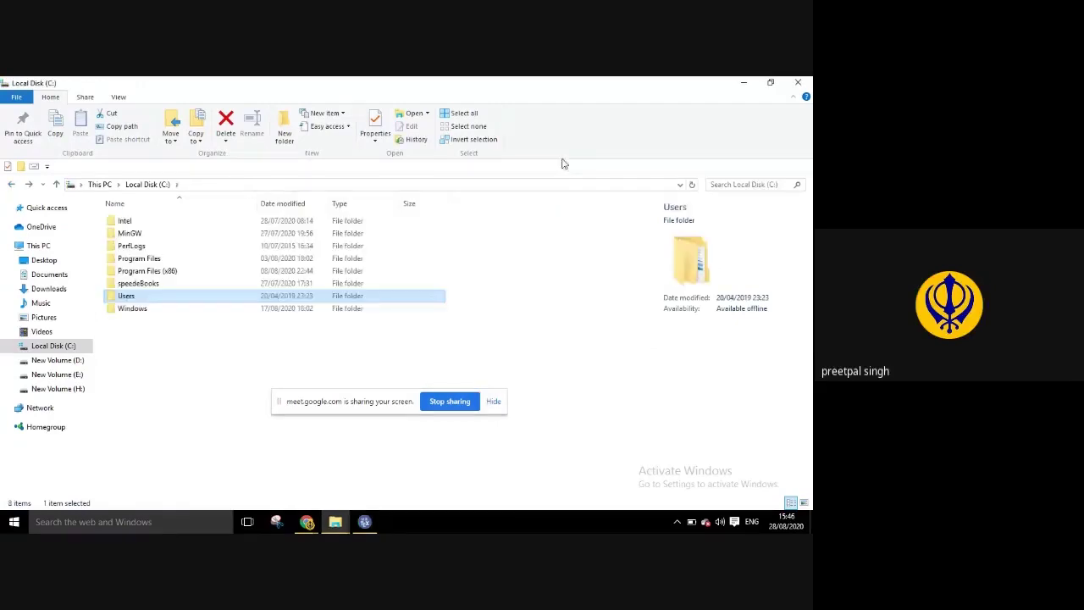
# - Search Local Disk (C:) for "miktex"
pyautogui.click(725, 185)
pyautogui.write('mik')
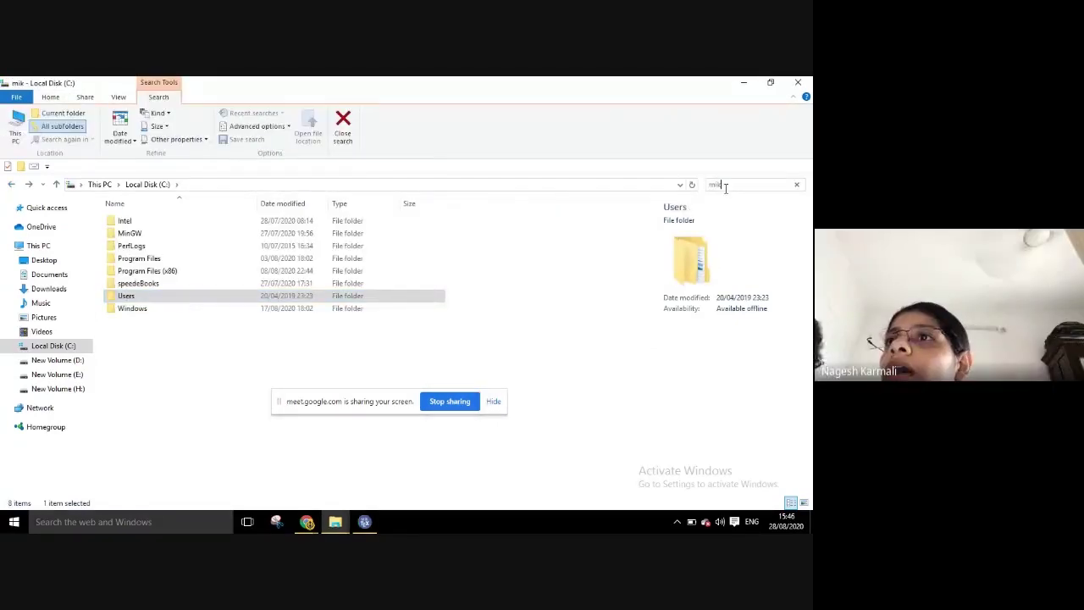
pyautogui.write('tw')
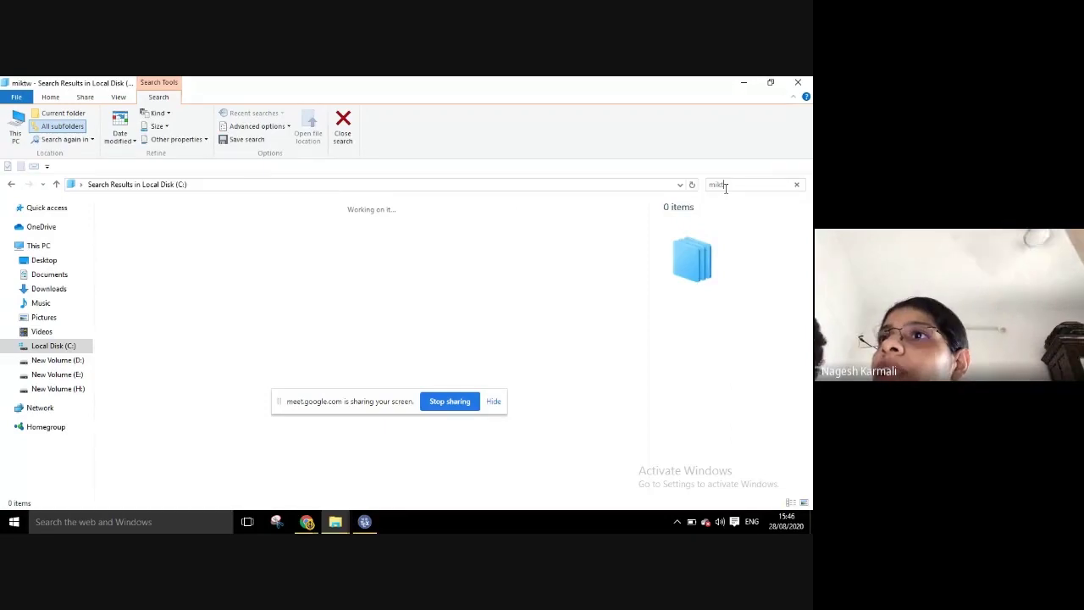
pyautogui.press('BackSpace')
pyautogui.write('ek')
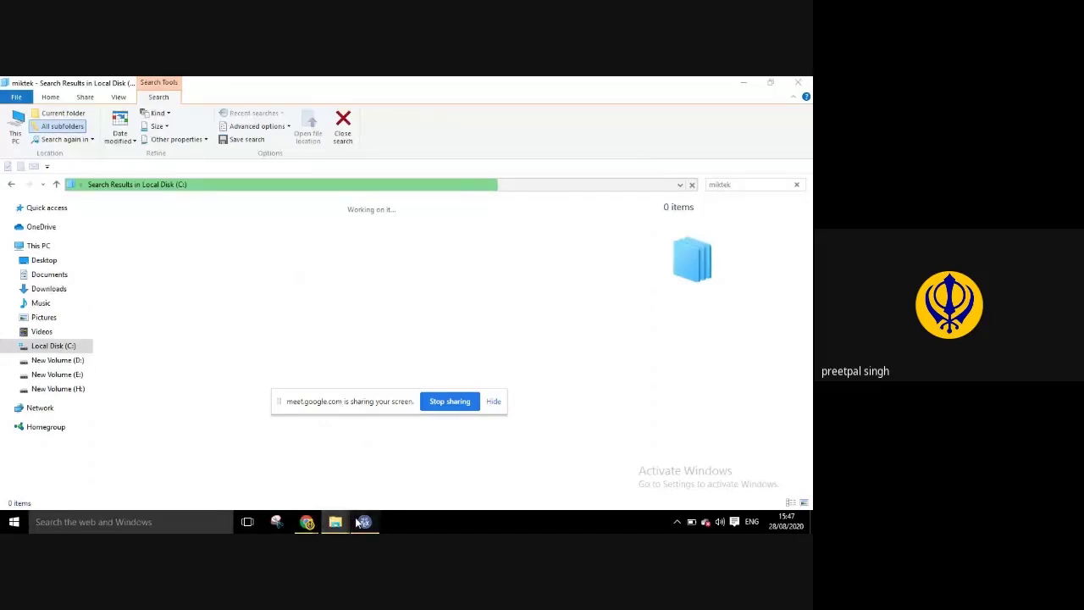
pyautogui.click(244, 408)
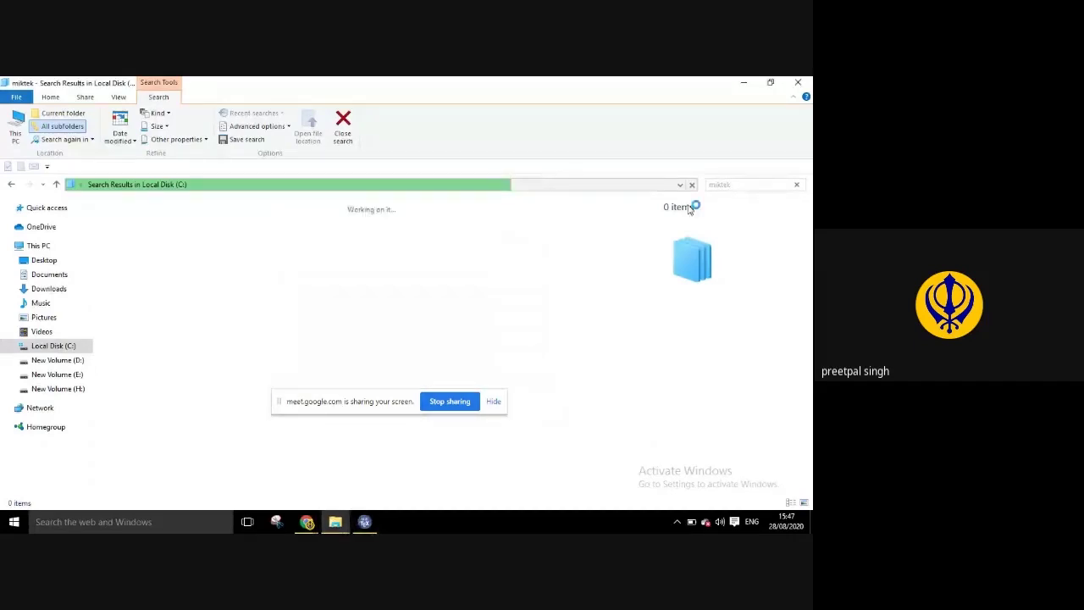
pyautogui.click(752, 183)
pyautogui.click(753, 184)
pyautogui.write('x')
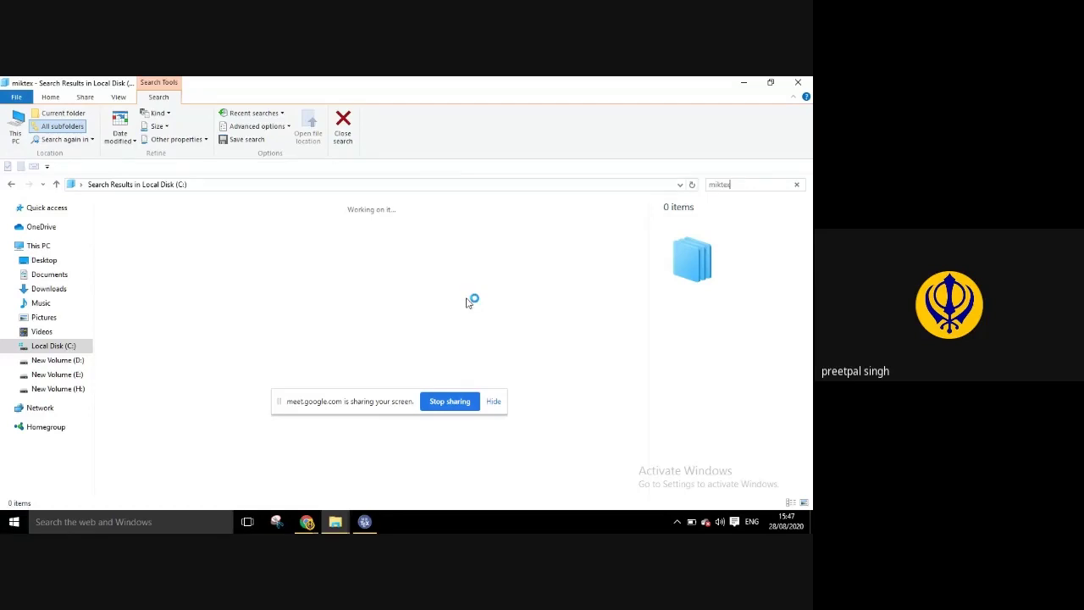
pyautogui.click(365, 521)
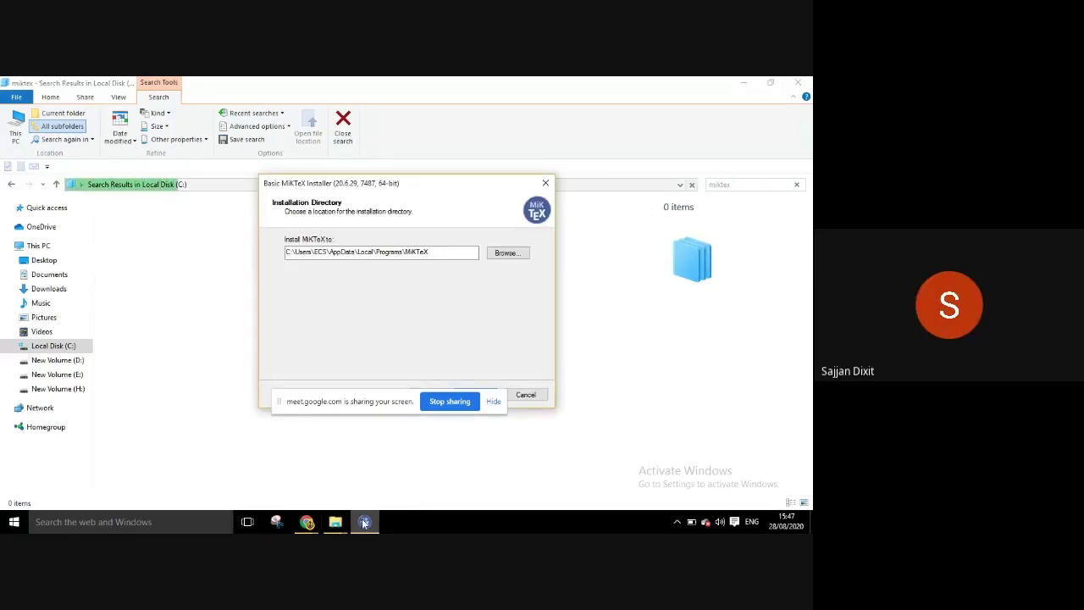
pyautogui.click(149, 350)
pyautogui.click(3, 528)
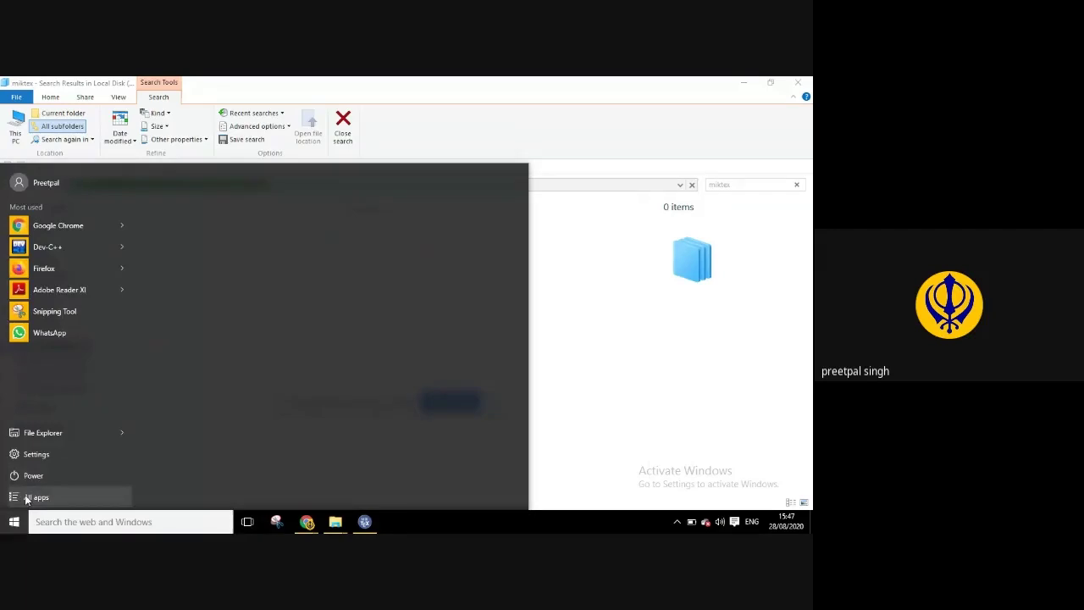
pyautogui.click(27, 497)
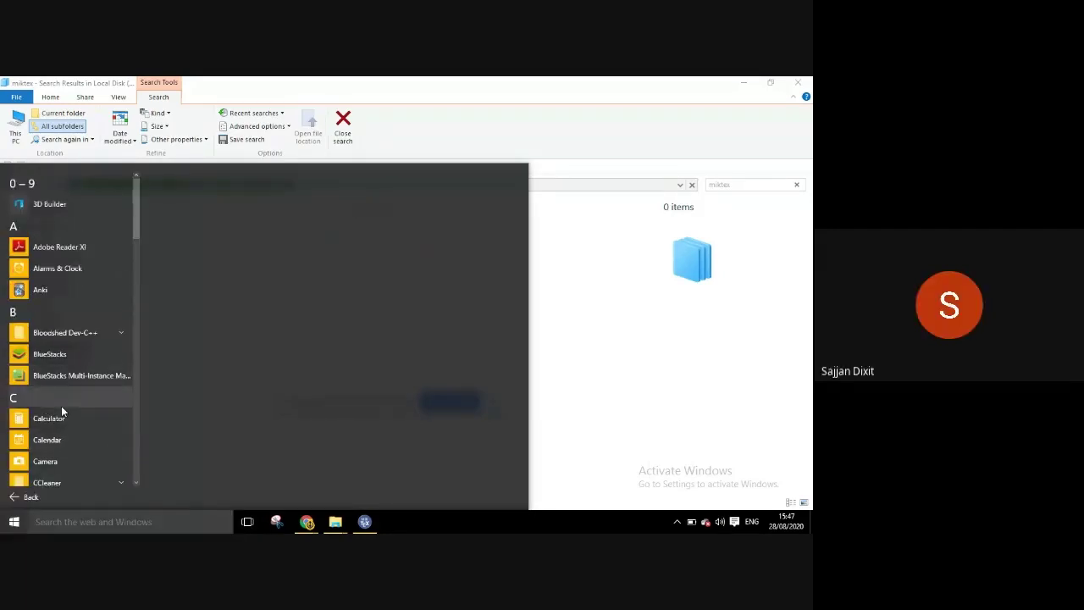
pyautogui.scroll(-3, 61, 406)
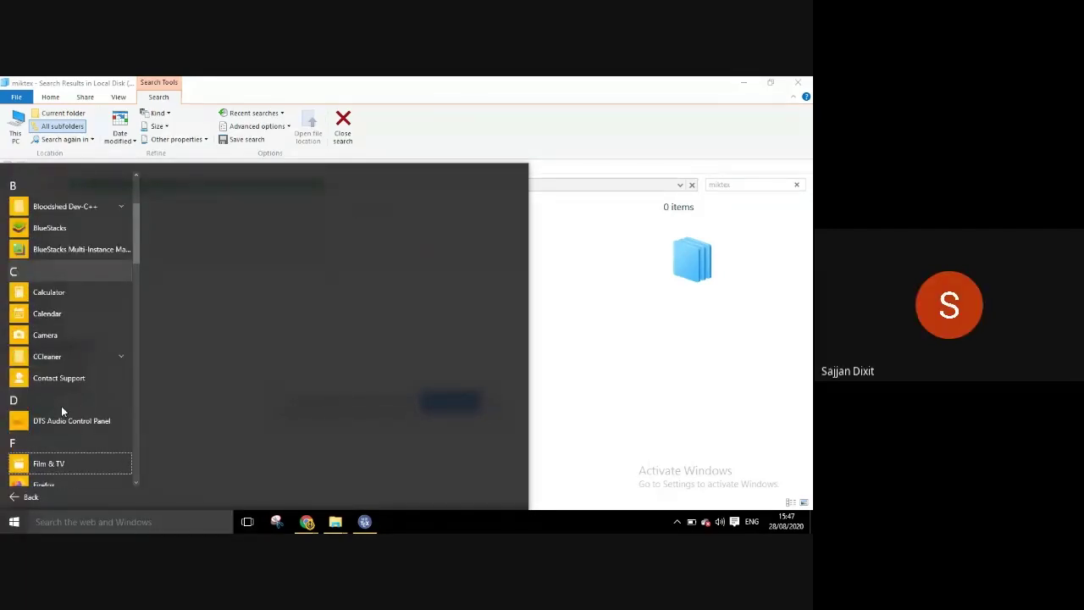
# - Launch the Run dialog and use it to open the %AppData% folder
pyautogui.click(89, 522)
pyautogui.write('ru')
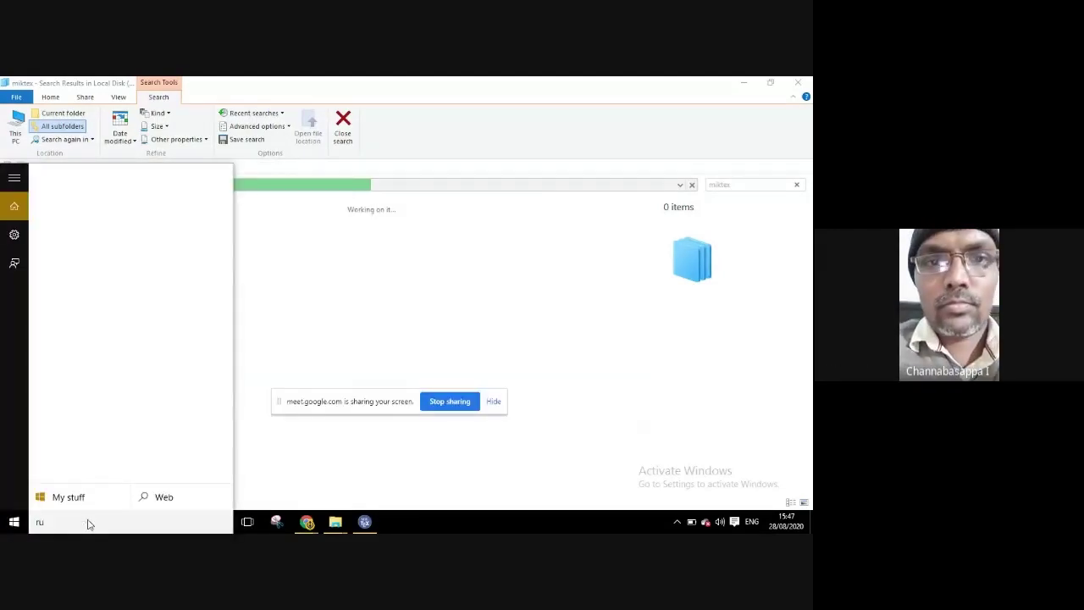
pyautogui.write('n')
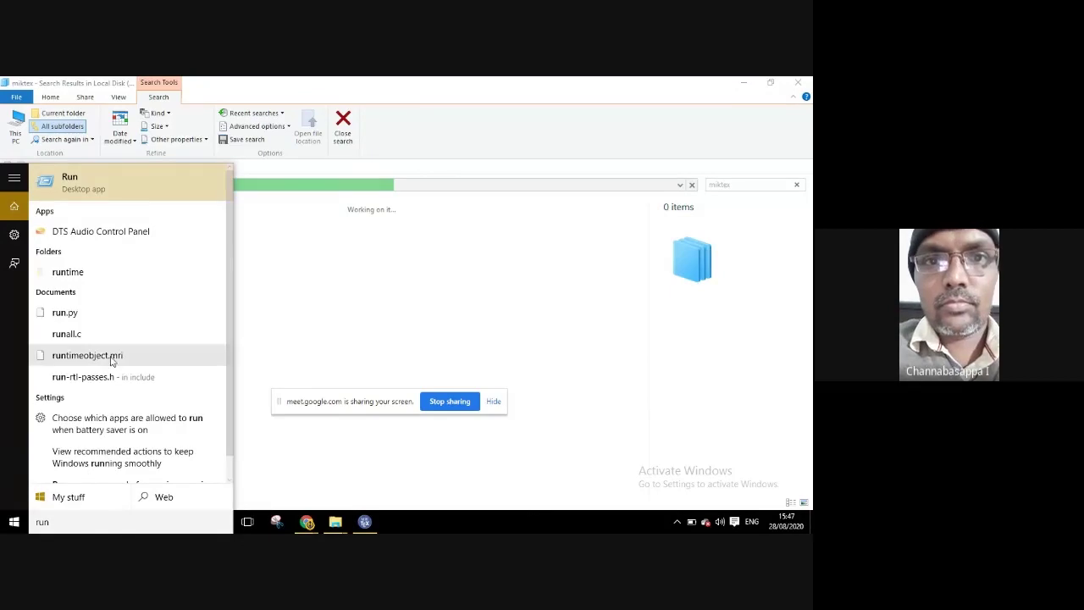
pyautogui.click(141, 183)
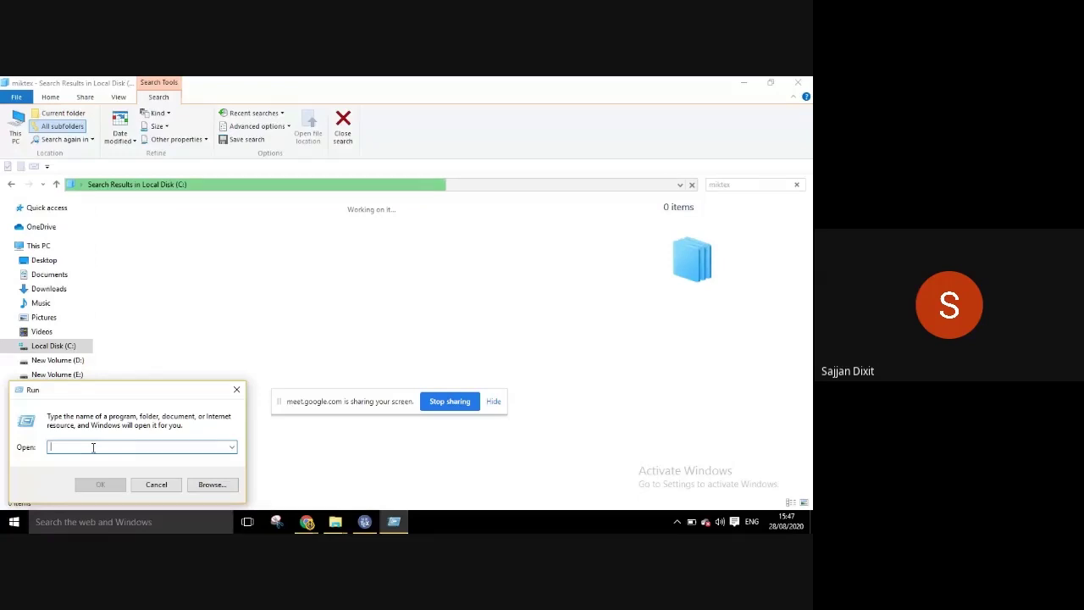
pyautogui.write('%A')
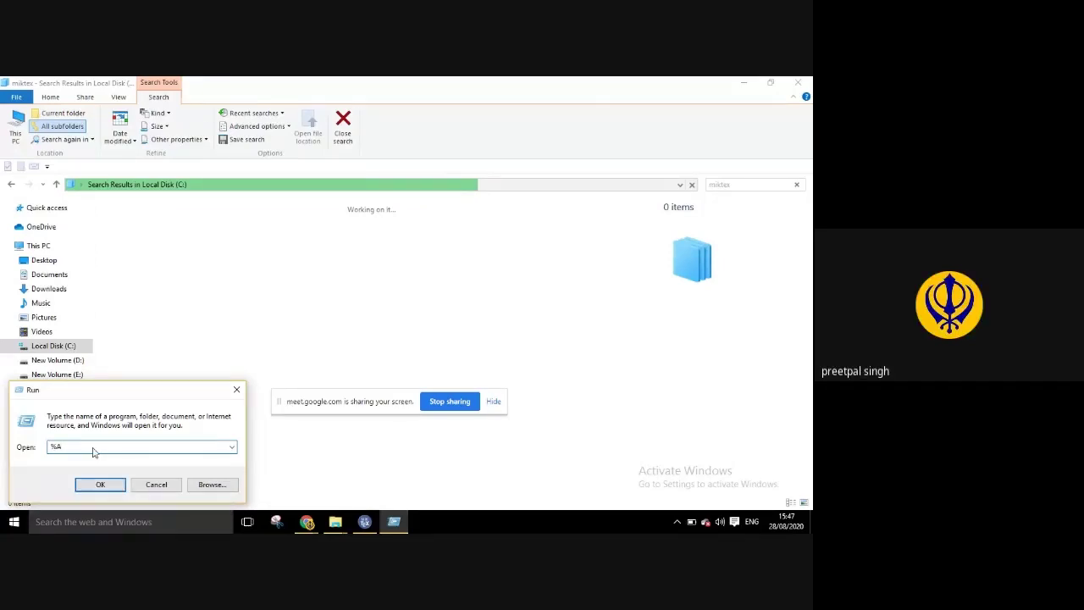
pyautogui.write('pp')
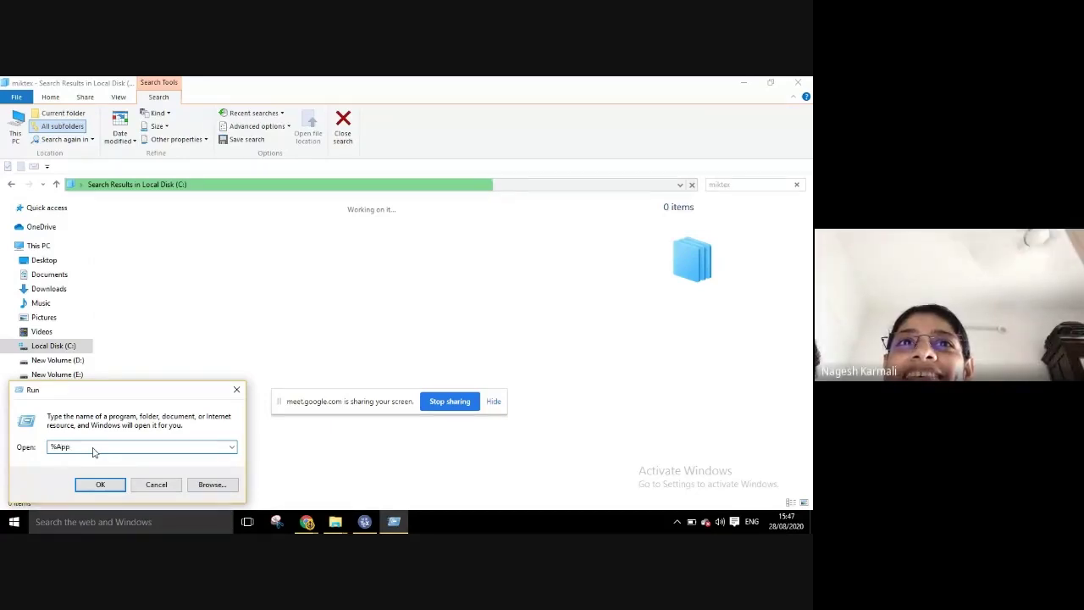
pyautogui.write('d')
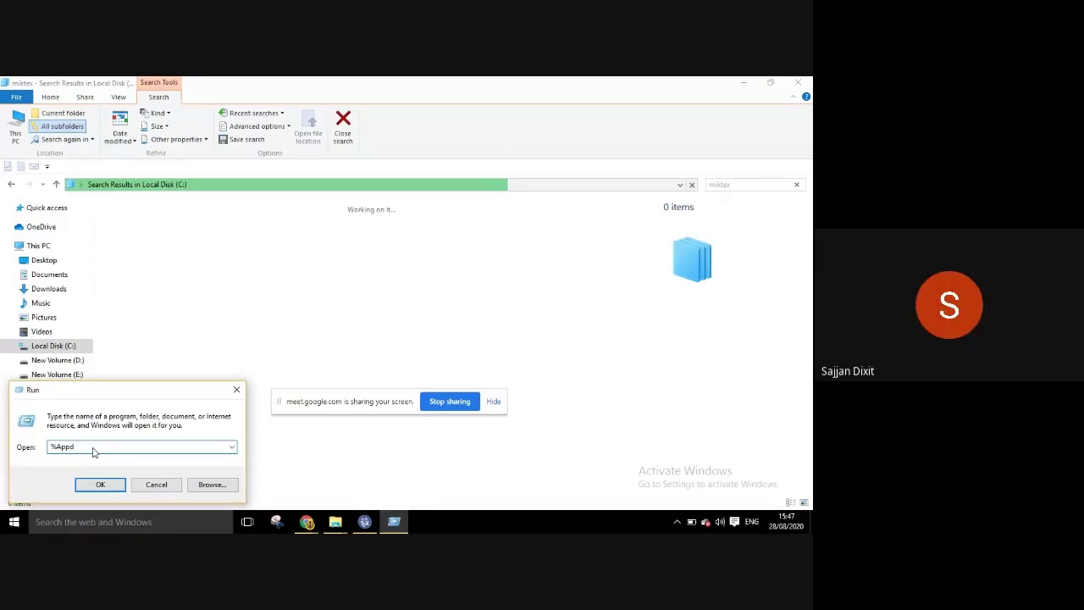
pyautogui.write('ata')
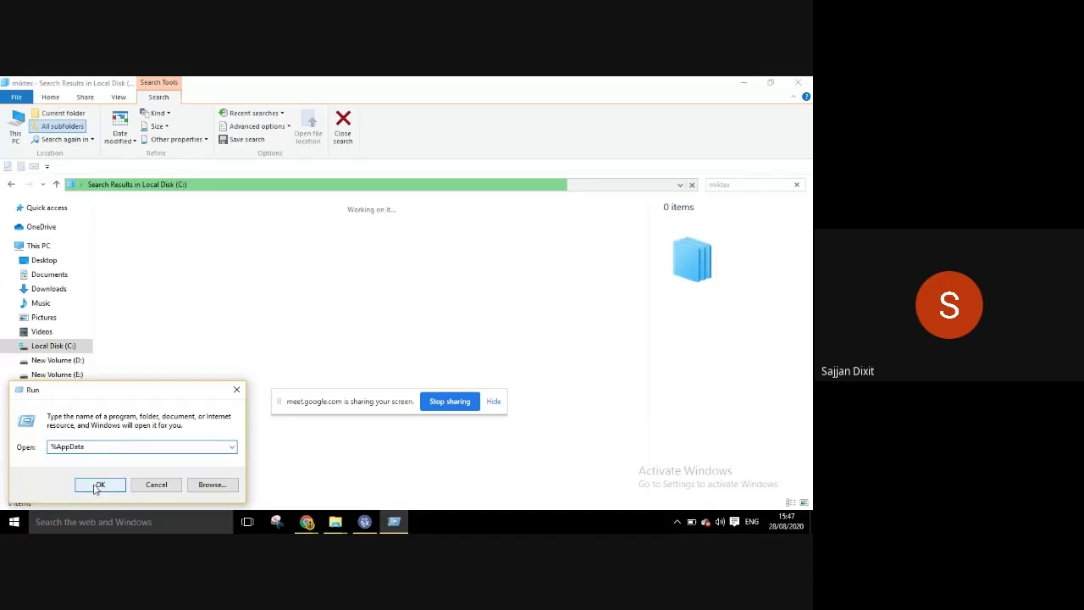
pyautogui.write('%')
pyautogui.click(99, 484)
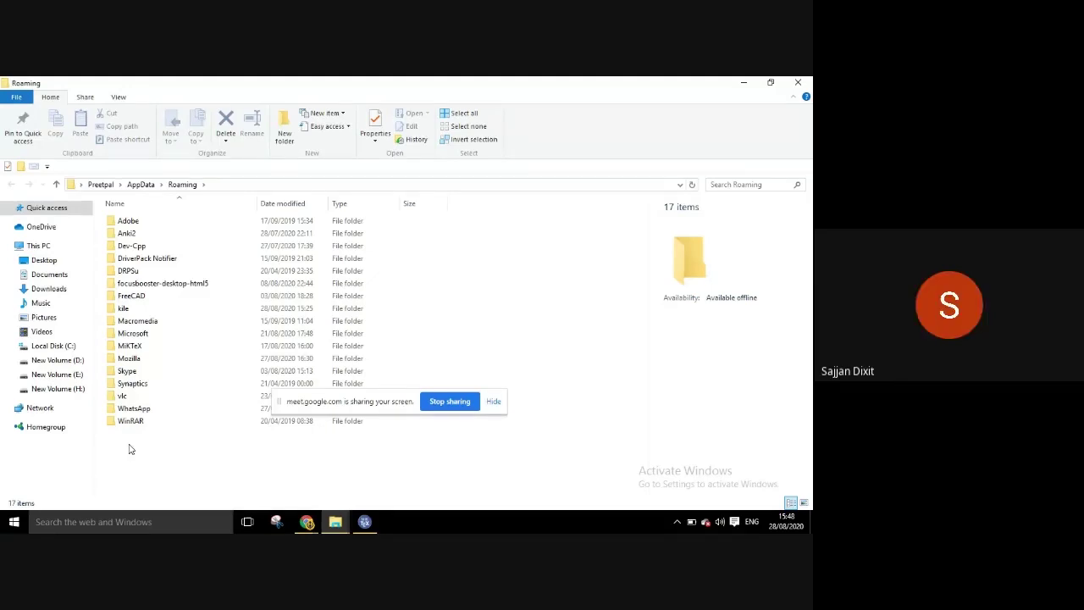
# - Go up from the Roaming folder to AppData and open its Local folder, following the installer's path
pyautogui.click(138, 186)
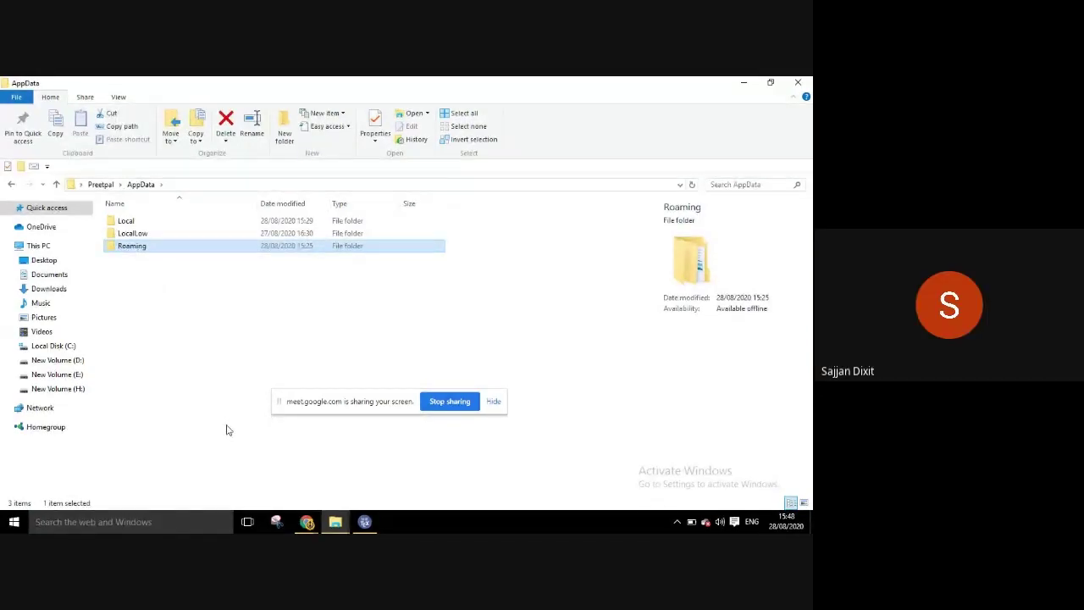
pyautogui.click(363, 521)
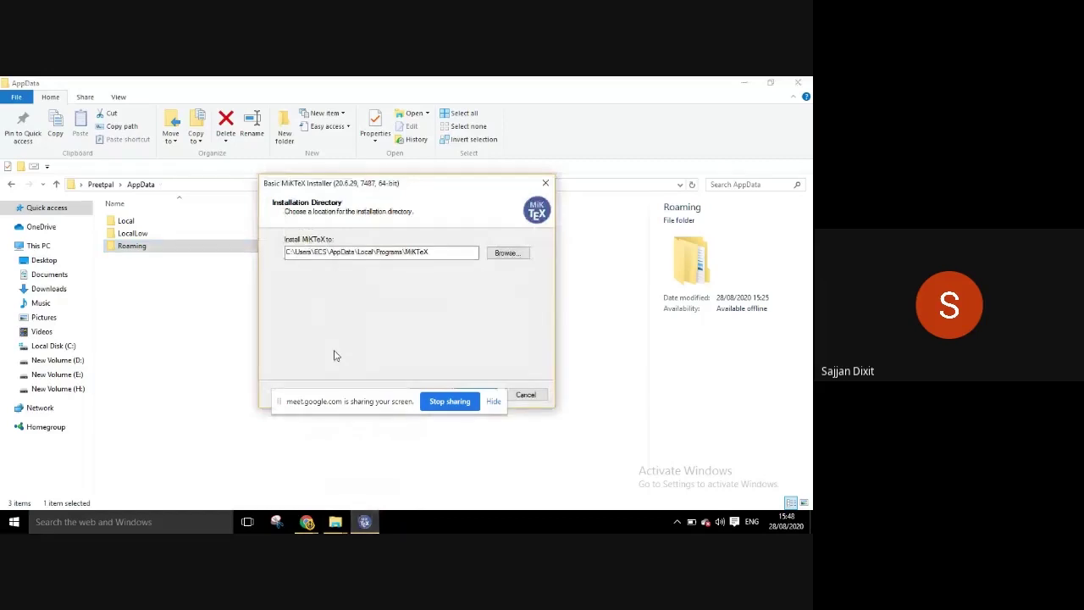
pyautogui.doubleClick(159, 225)
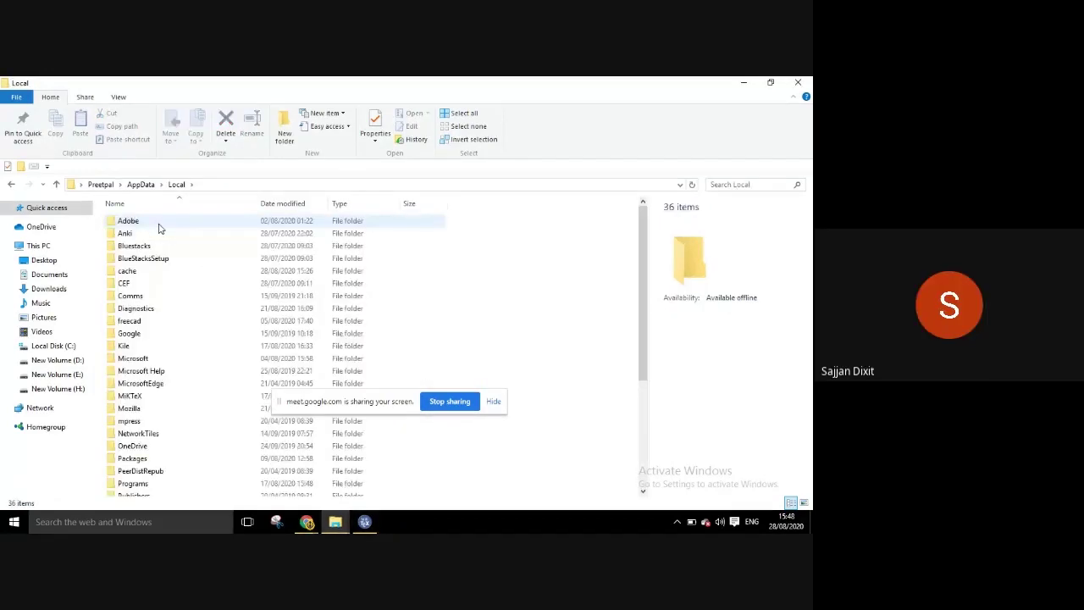
# - Check the installer's path again and open the Programs folder inside Local
pyautogui.click(365, 523)
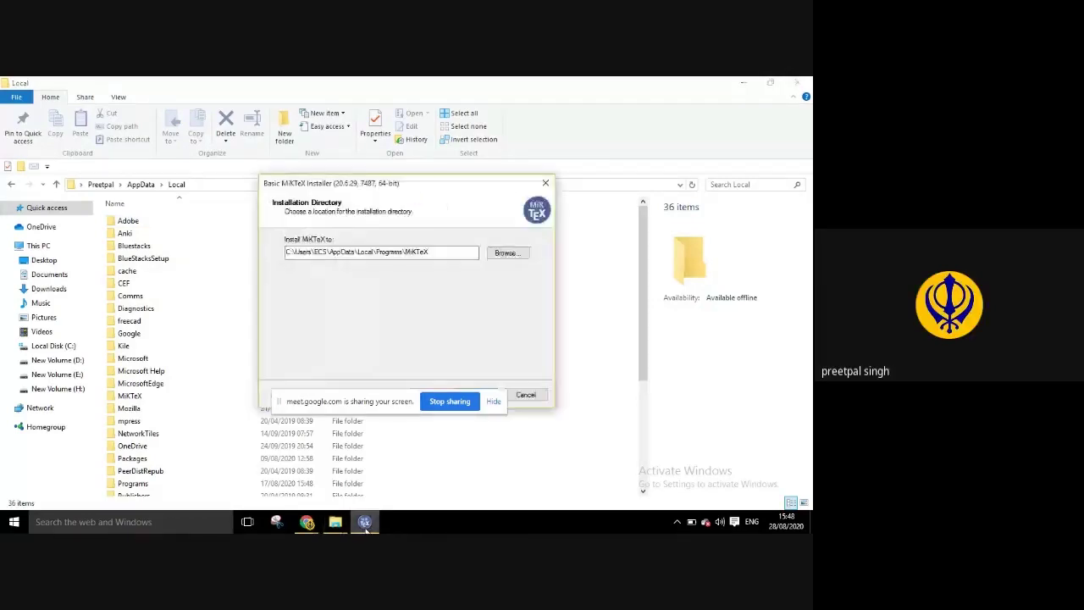
pyautogui.click(225, 377)
pyautogui.press('p')
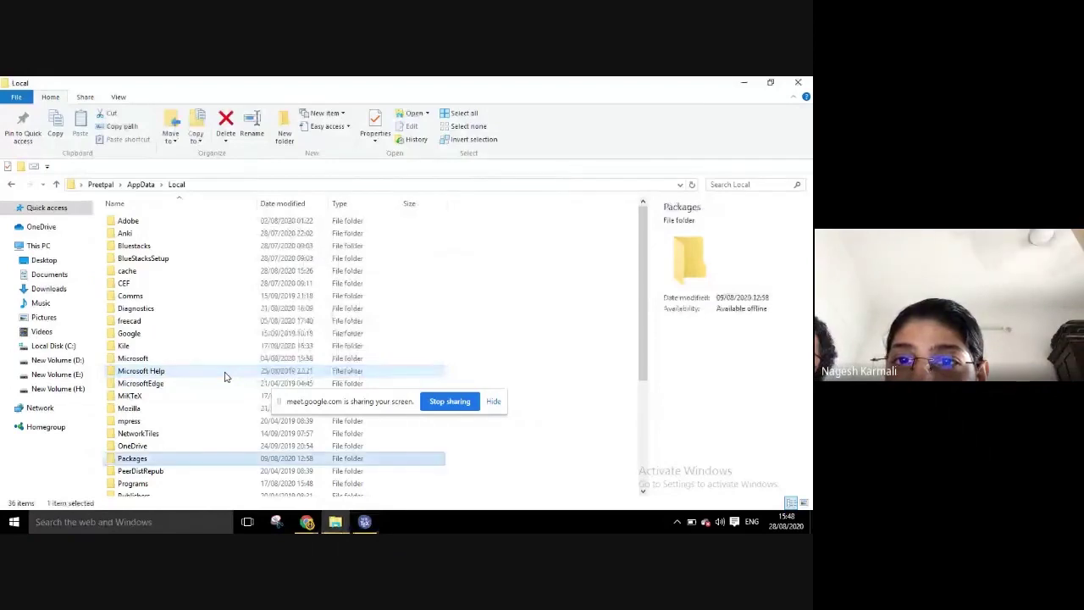
pyautogui.press('p')
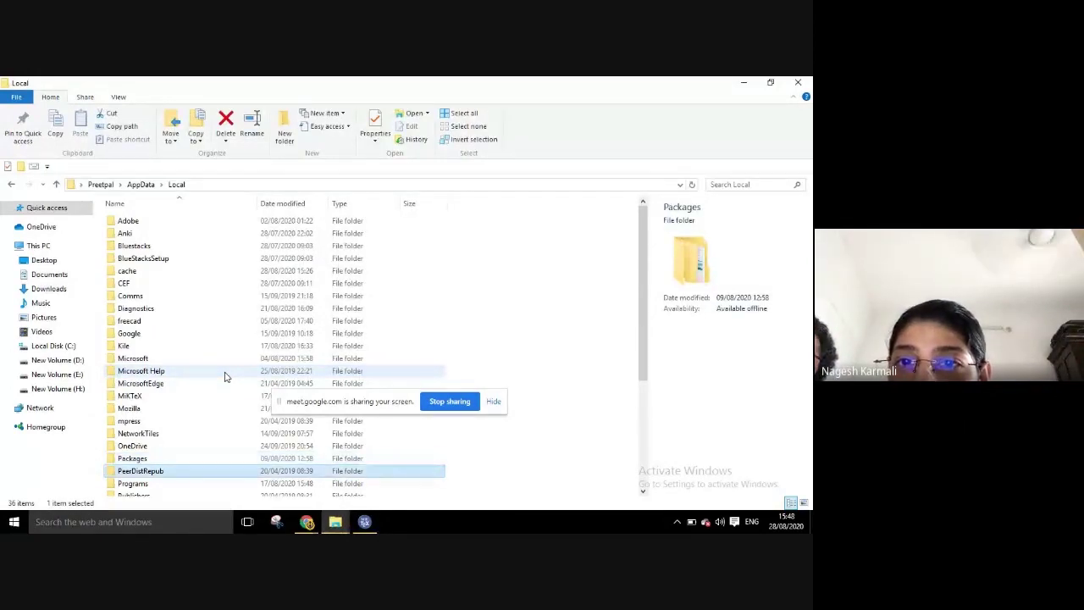
pyautogui.press('p')
pyautogui.press('Return')
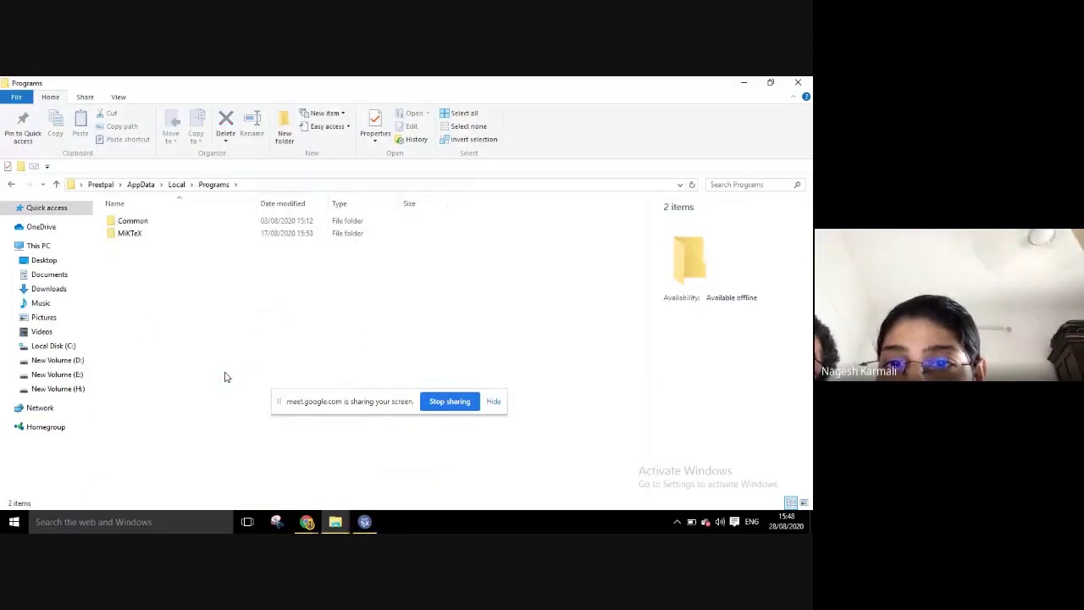
# - Open the MiKTeX folder to inspect its contents, and return to the Programs folder
pyautogui.click(168, 233)
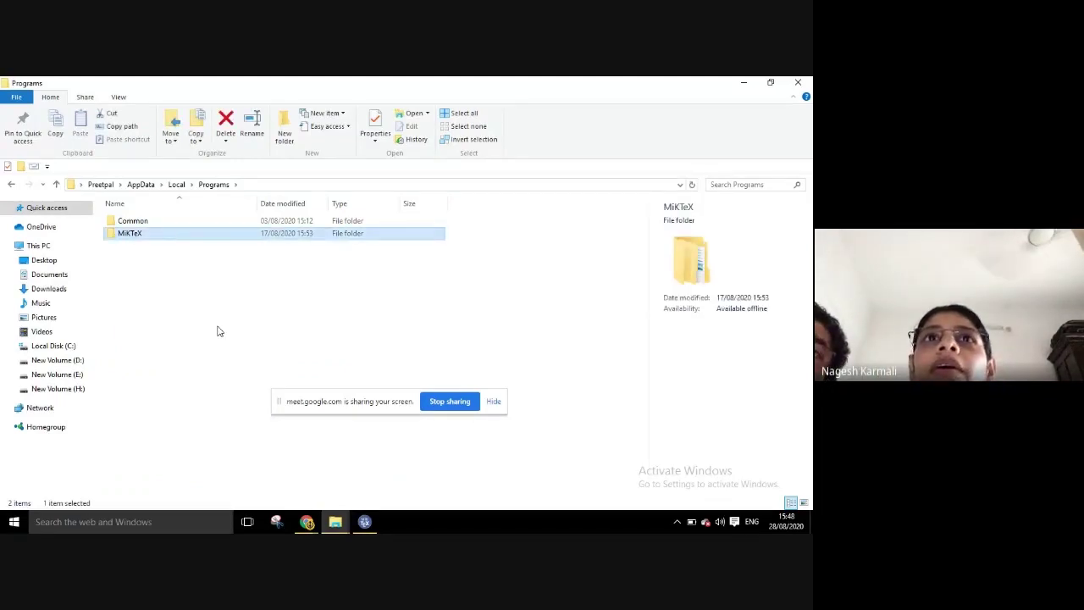
pyautogui.doubleClick(203, 238)
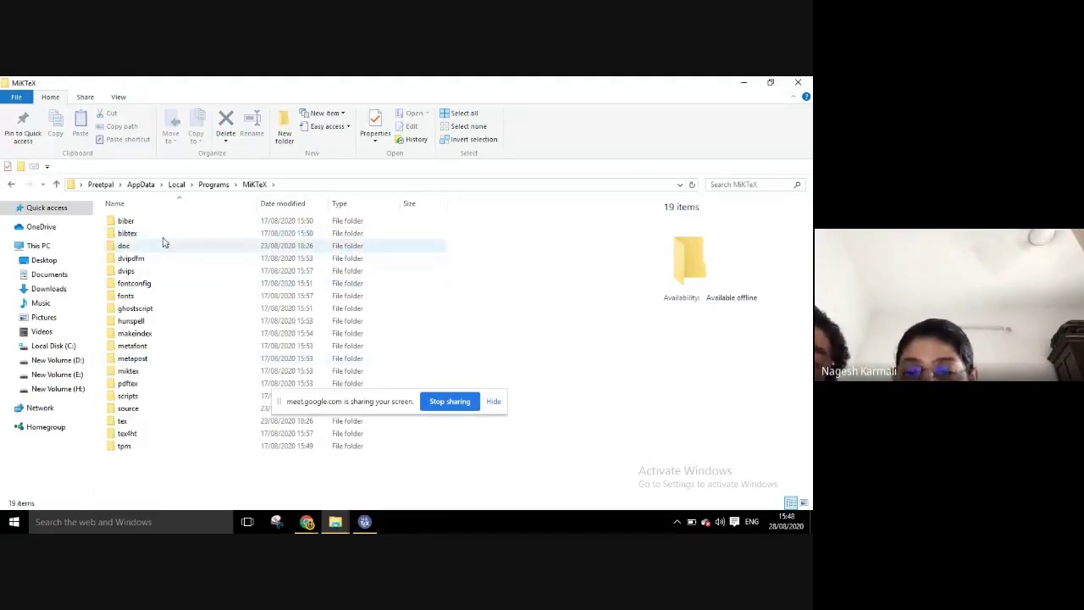
pyautogui.click(10, 186)
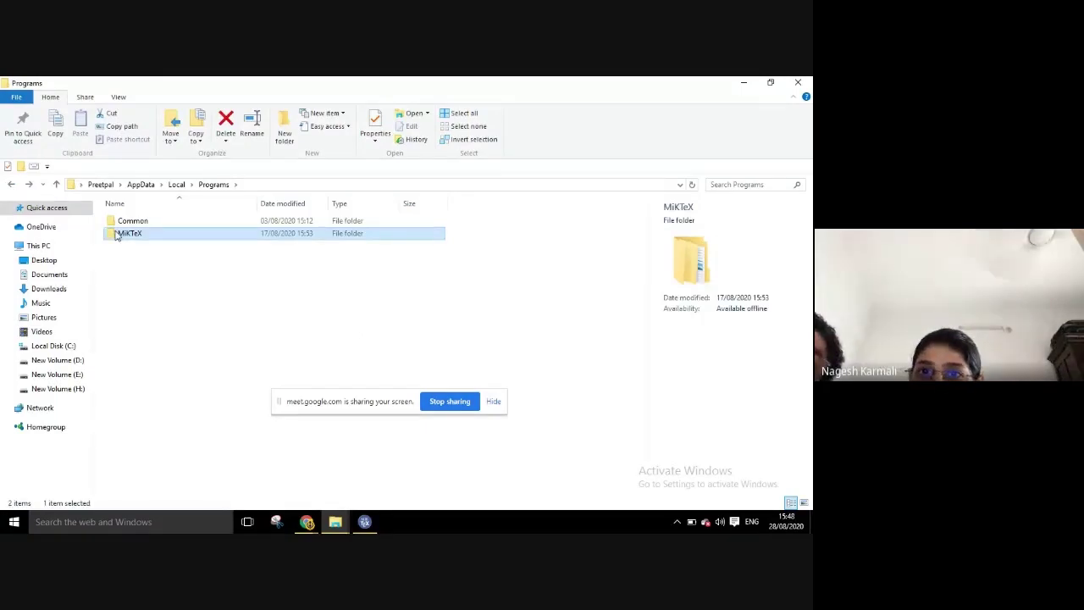
# - Delete the MiKTeX folder from Programs and briefly check the details of the deletion progress
pyautogui.doubleClick(115, 233)
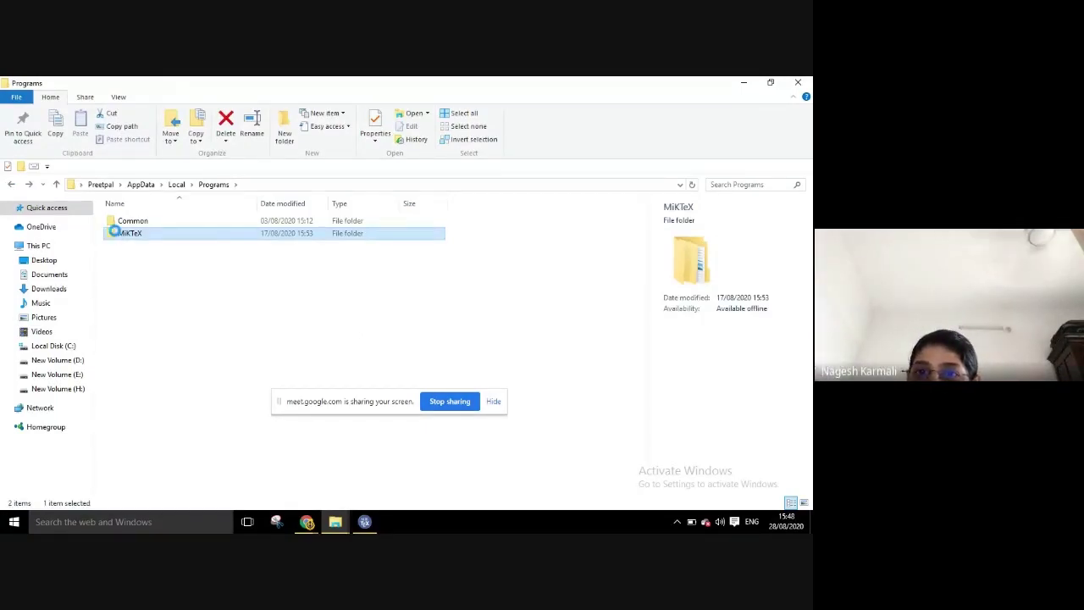
pyautogui.rightClick(115, 232)
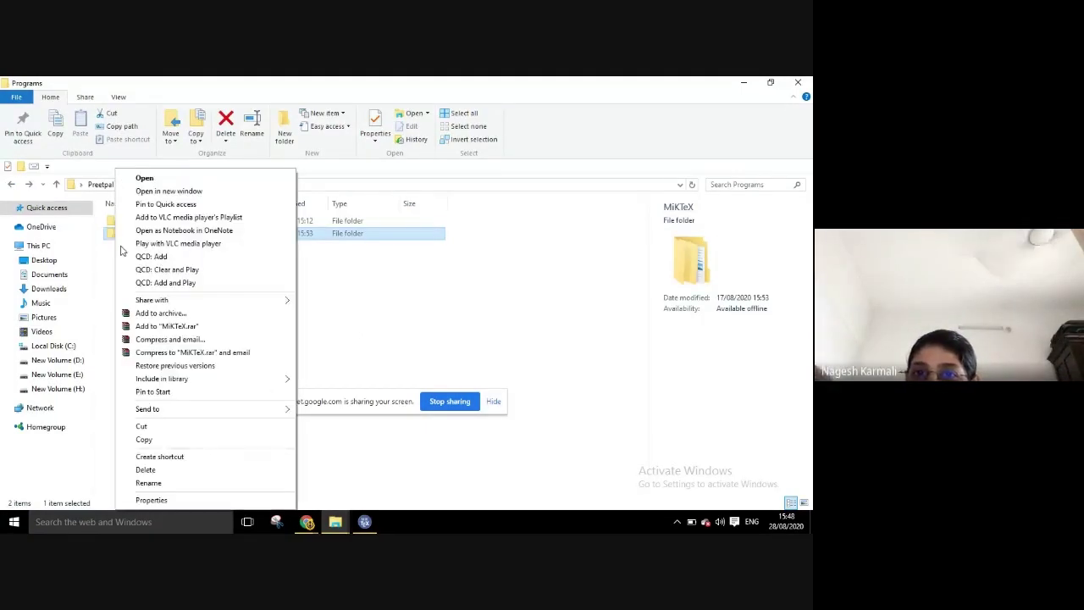
pyautogui.click(163, 470)
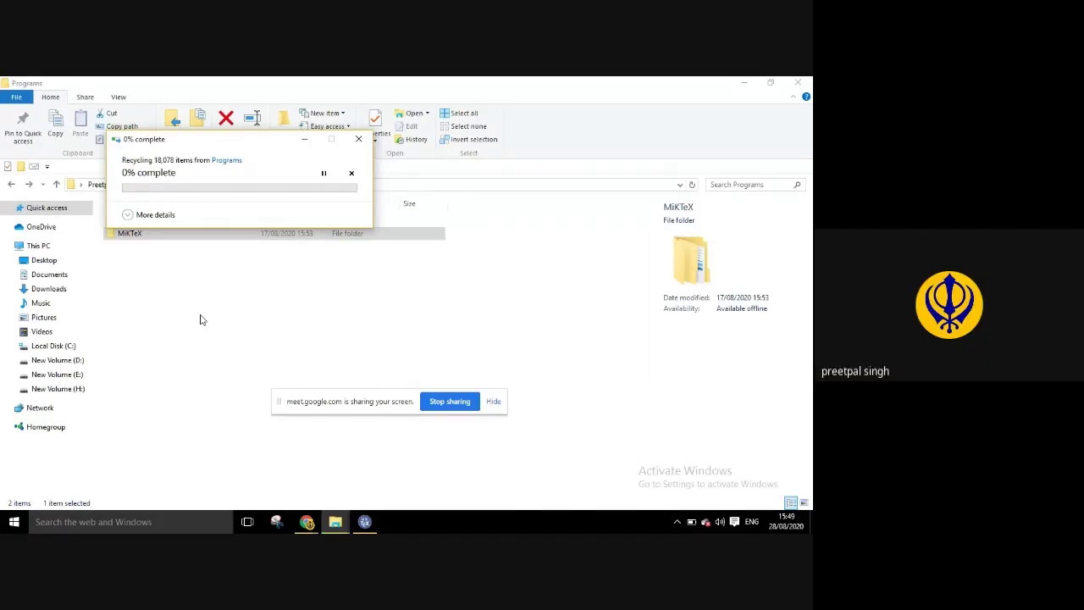
pyautogui.click(128, 216)
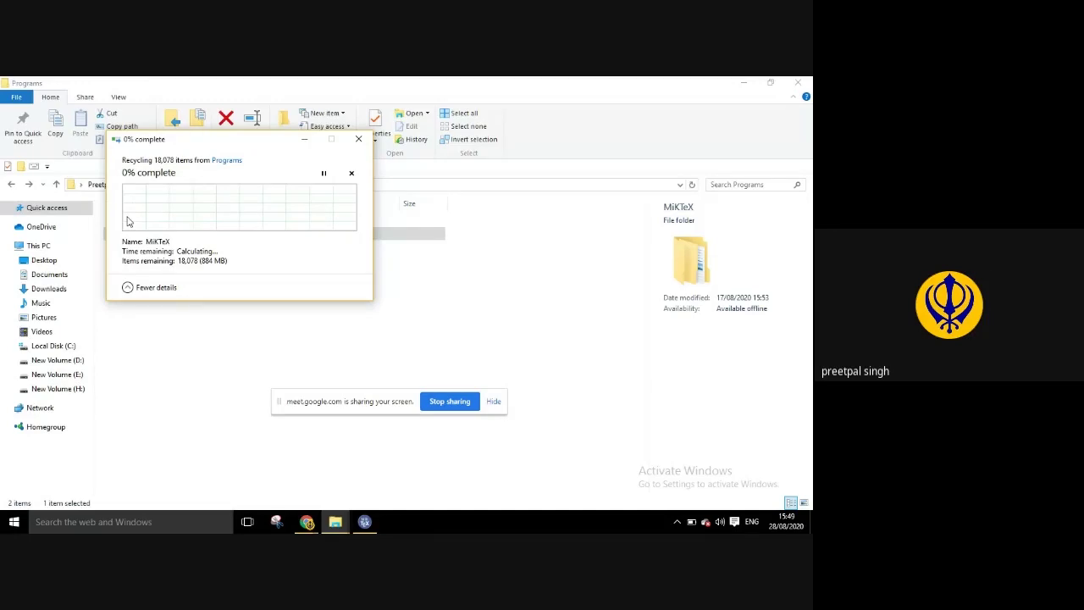
pyautogui.click(128, 287)
# - Switch back to the Basic MiKTeX Installer at its Installation Directory page
pyautogui.moveTo(315, 523)
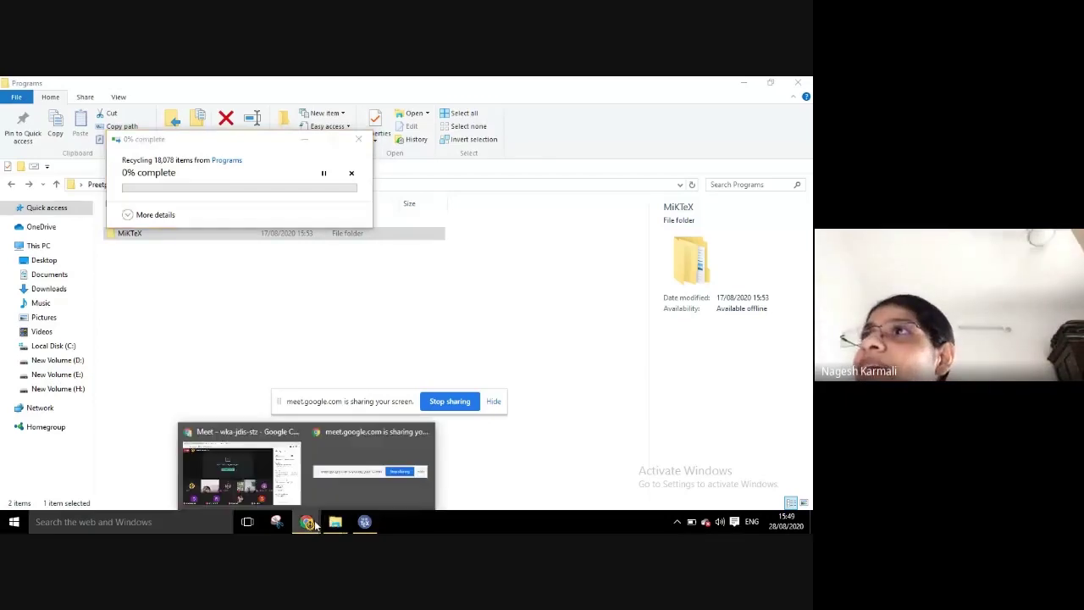
pyautogui.moveTo(315, 470)
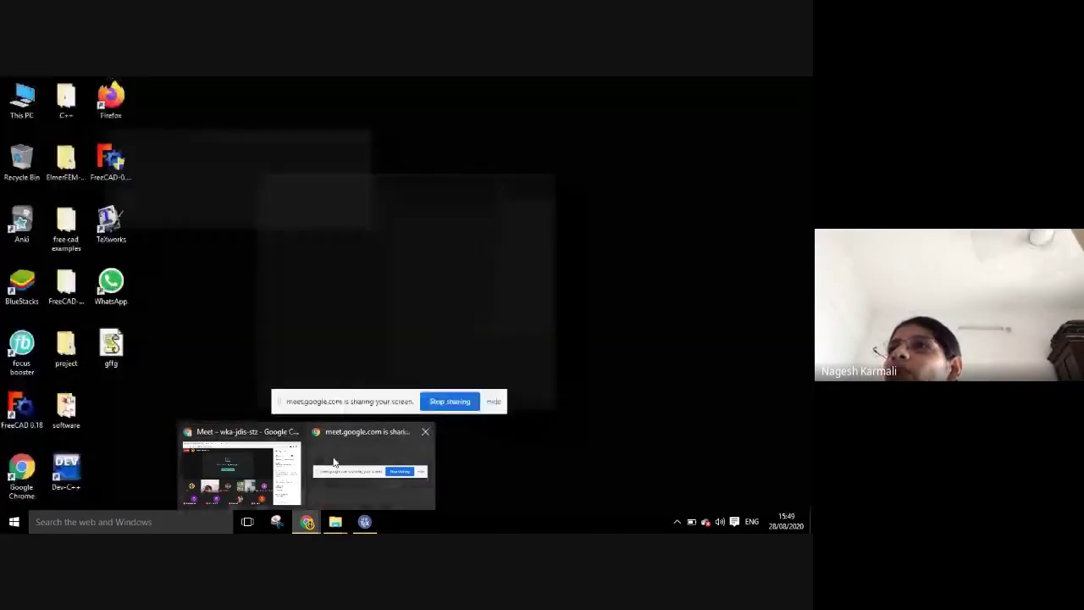
pyautogui.click(334, 461)
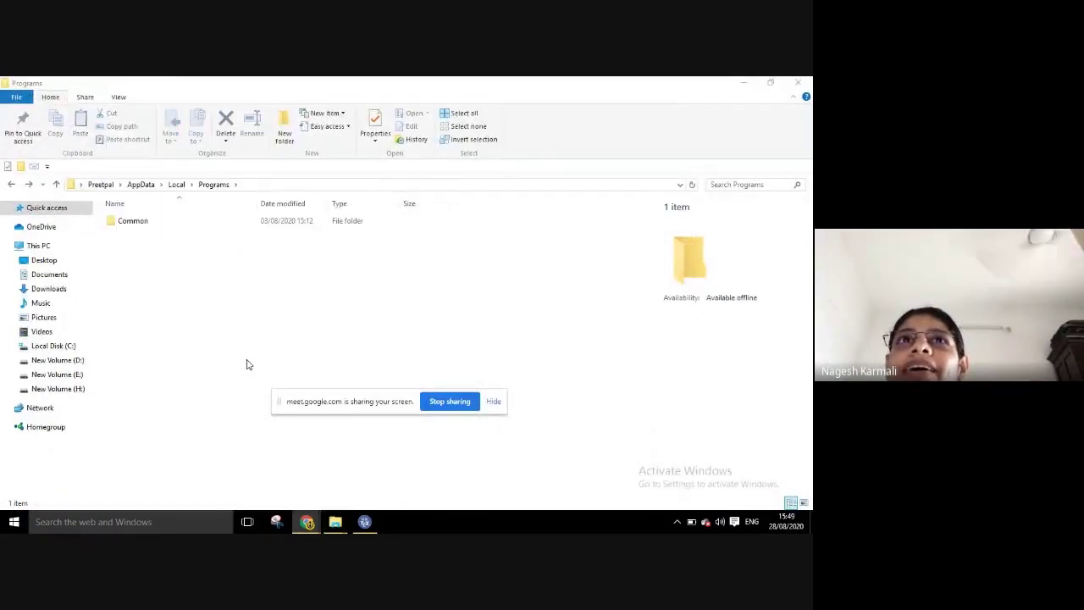
pyautogui.click(354, 522)
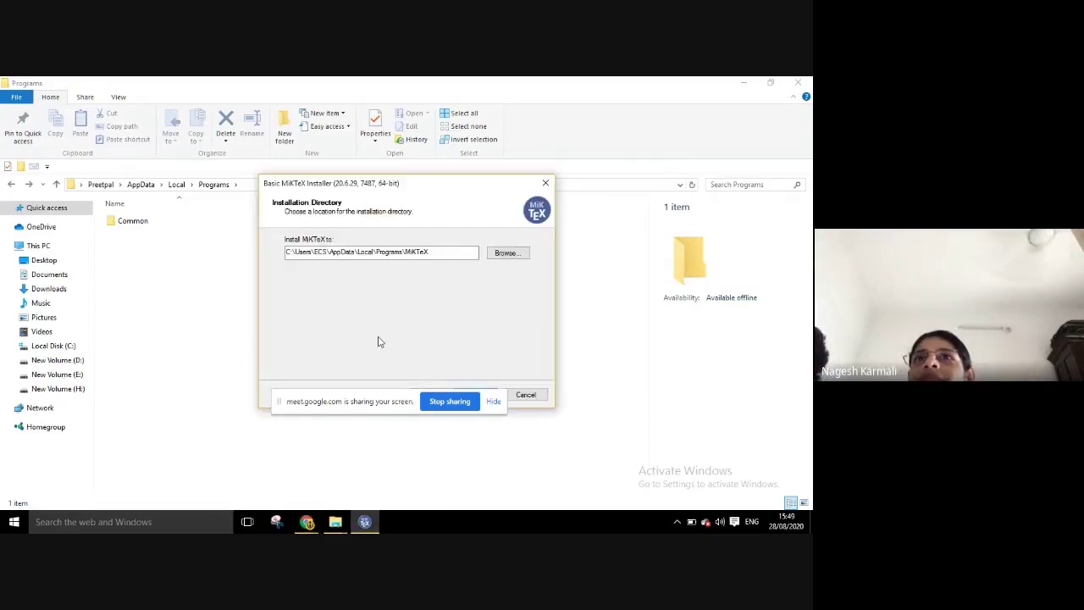